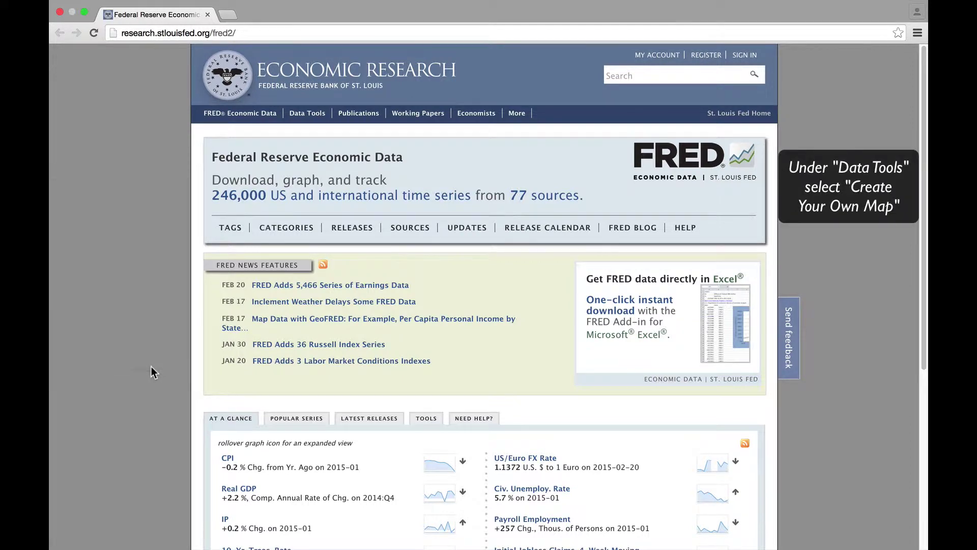
- Launch GeoFRED's Create Your Own Maps tool from Data Tools and begin a new map
{"action": "mouse_move", "coordinate": [303, 119]}
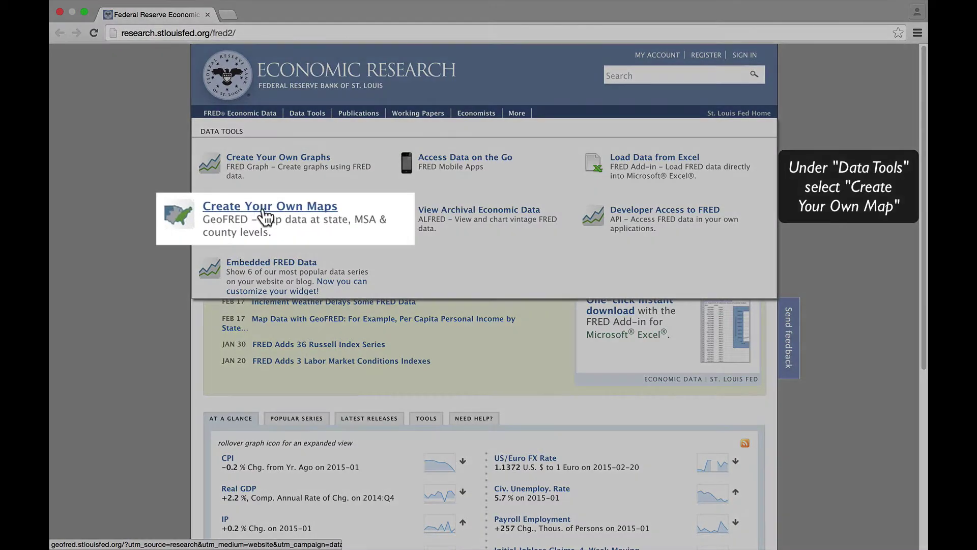
{"action": "left_click", "coordinate": [263, 210]}
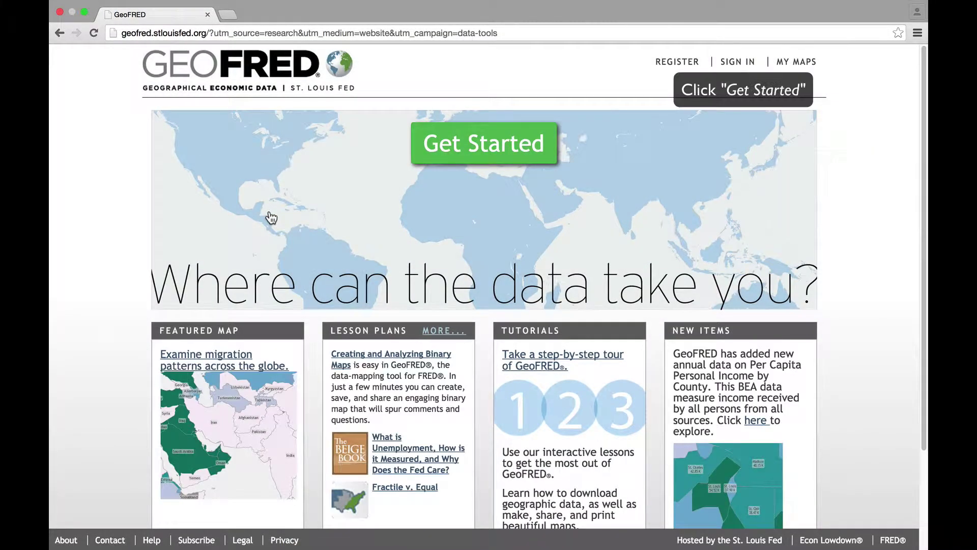
{"action": "left_click", "coordinate": [477, 153]}
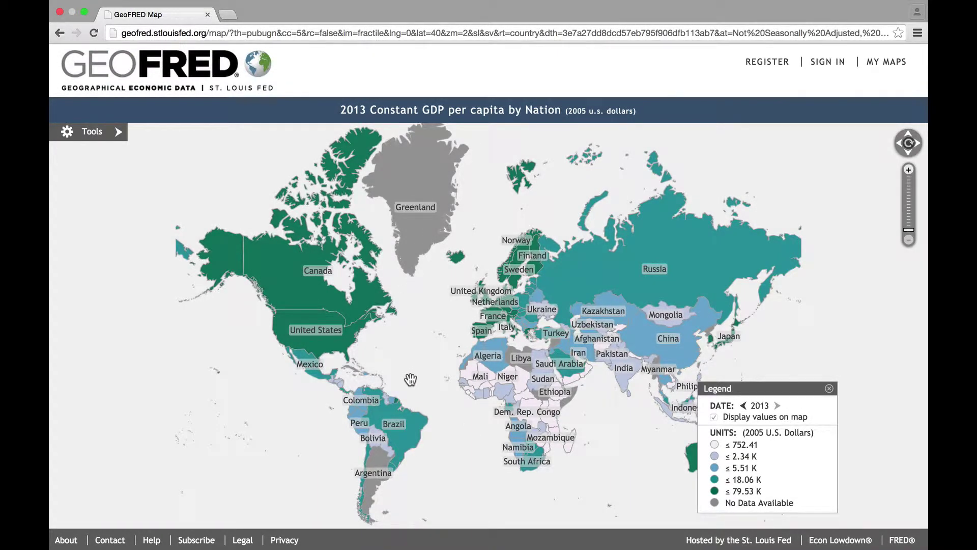
- Pan toward Australia, zoom in one level, then reset the GDP map to the world view
{"action": "left_click_drag", "start_coordinate": [411, 378], "coordinate": [522, 243]}
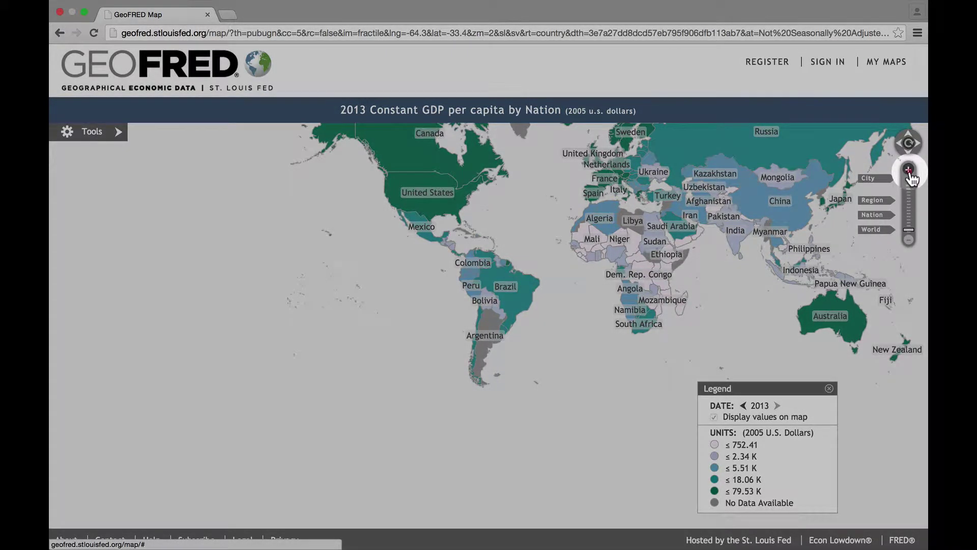
{"action": "left_click", "coordinate": [909, 173]}
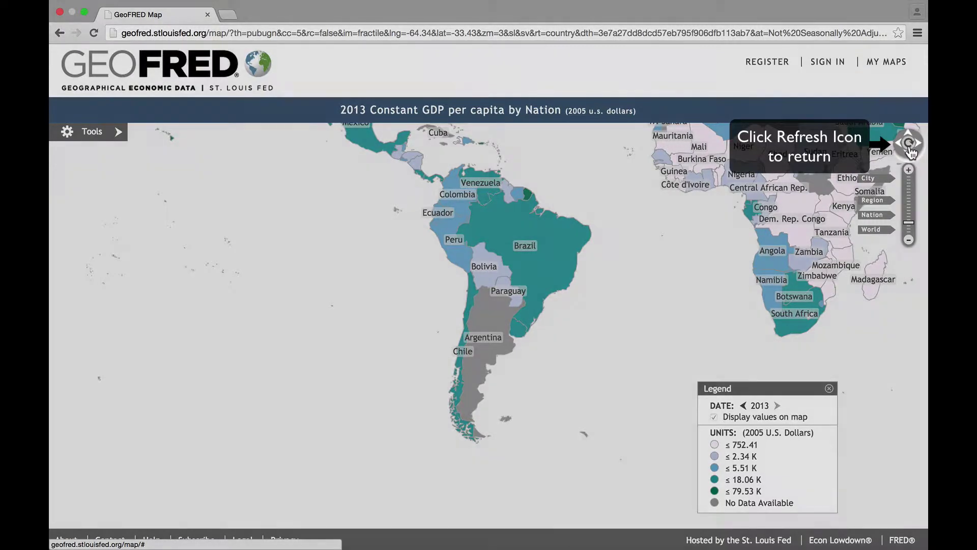
{"action": "left_click", "coordinate": [909, 145]}
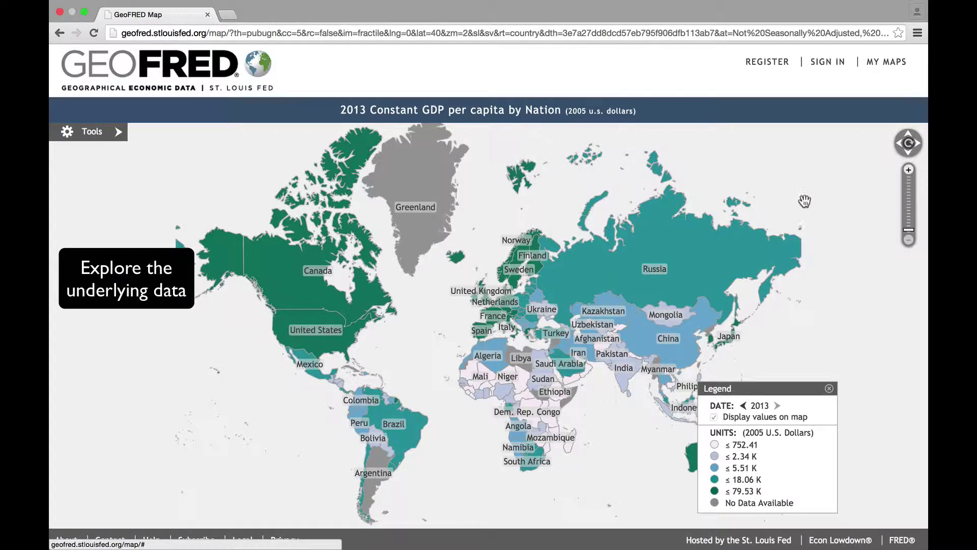
{"action": "left_click", "coordinate": [647, 270]}
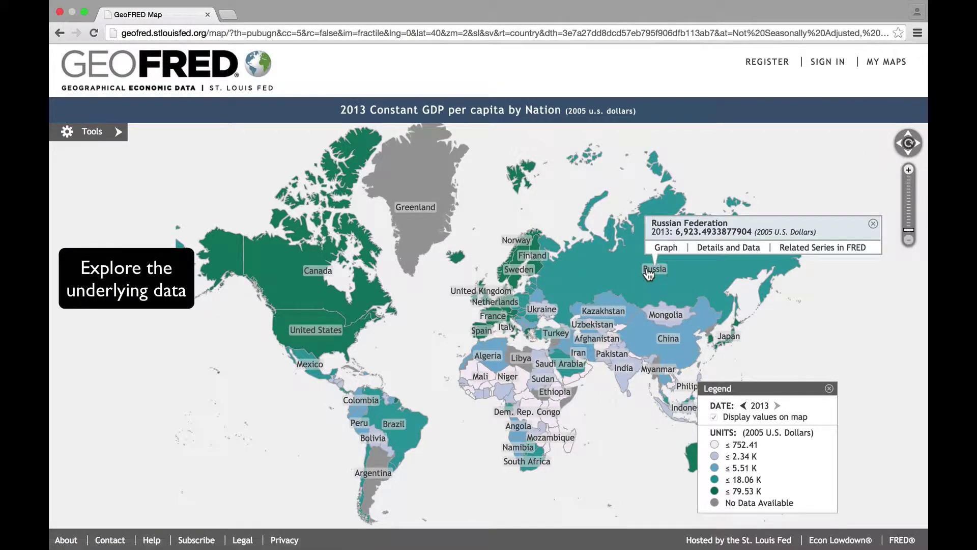
{"action": "left_click", "coordinate": [665, 249]}
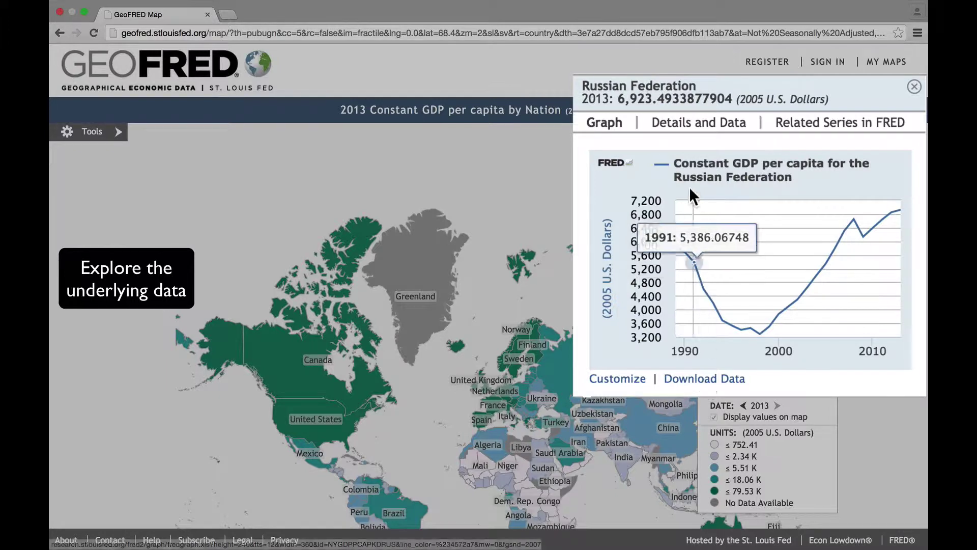
{"action": "left_click", "coordinate": [698, 128]}
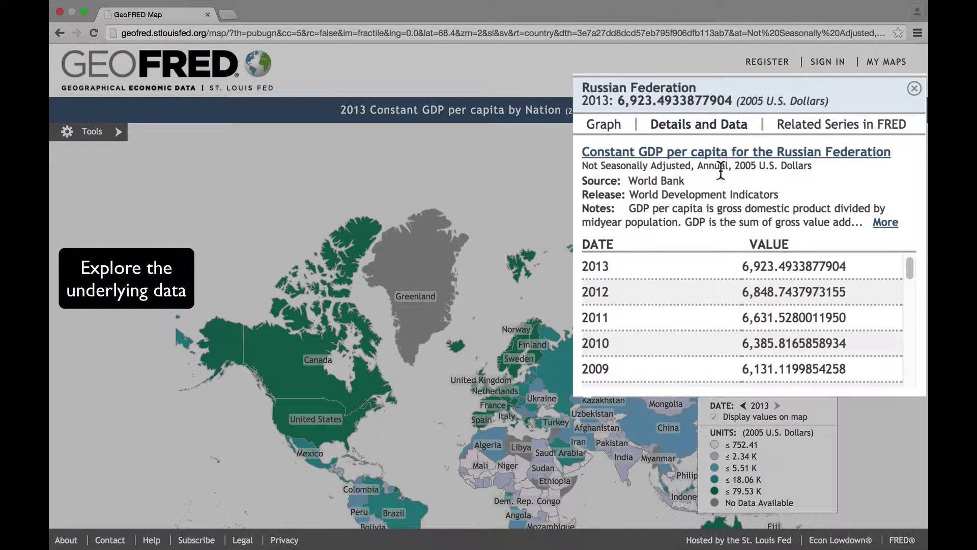
{"action": "left_click_drag", "start_coordinate": [905, 264], "coordinate": [910, 350]}
{"action": "left_click", "coordinate": [914, 89]}
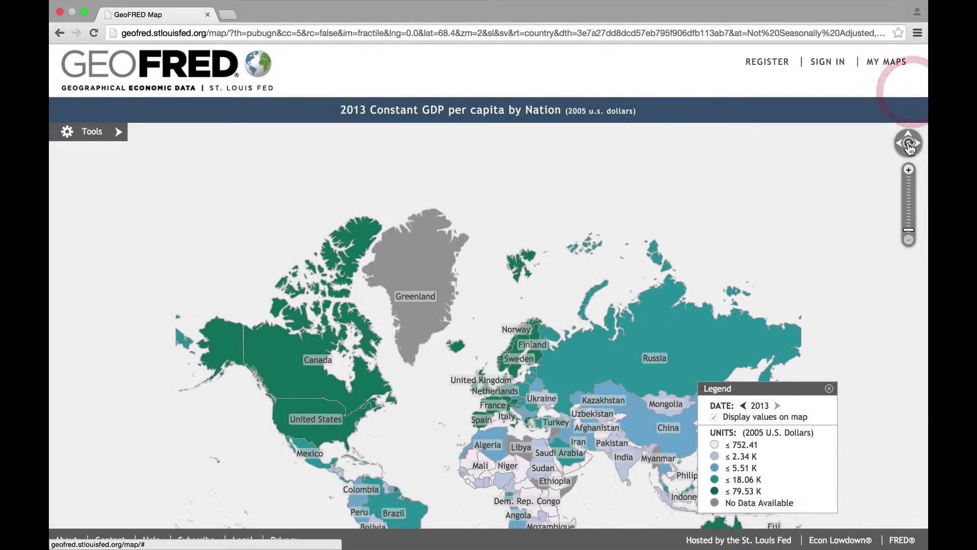
{"action": "left_click", "coordinate": [908, 143]}
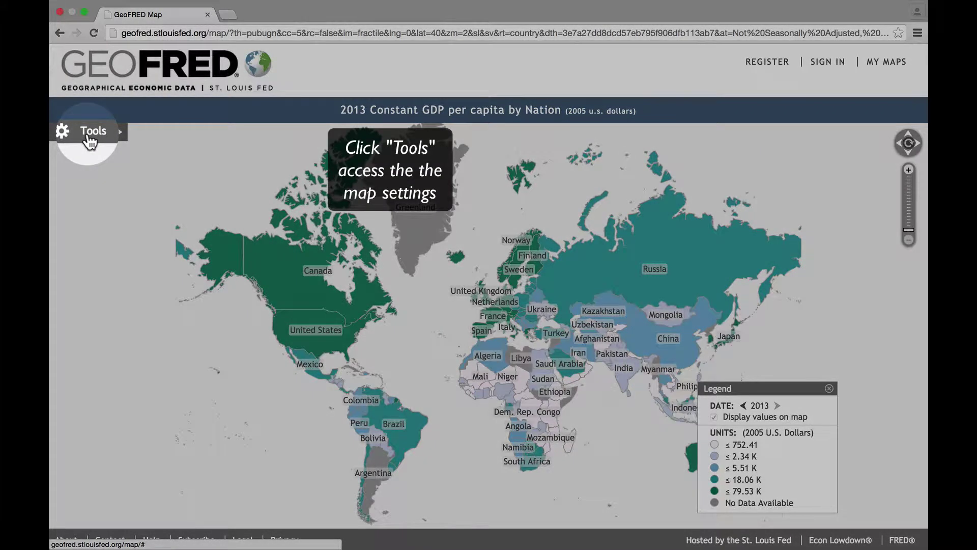
- Map 'Private Credit by Deposit Money Banks and Other Financial Institutions to GDP' for 2008
{"action": "left_click", "coordinate": [90, 141]}
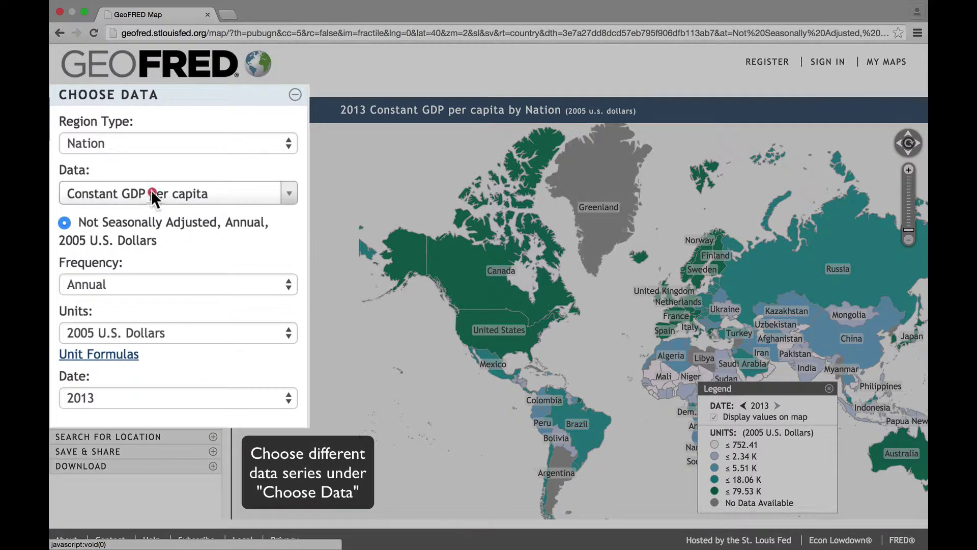
{"action": "left_click", "coordinate": [119, 215]}
{"action": "type", "text": "priv"}
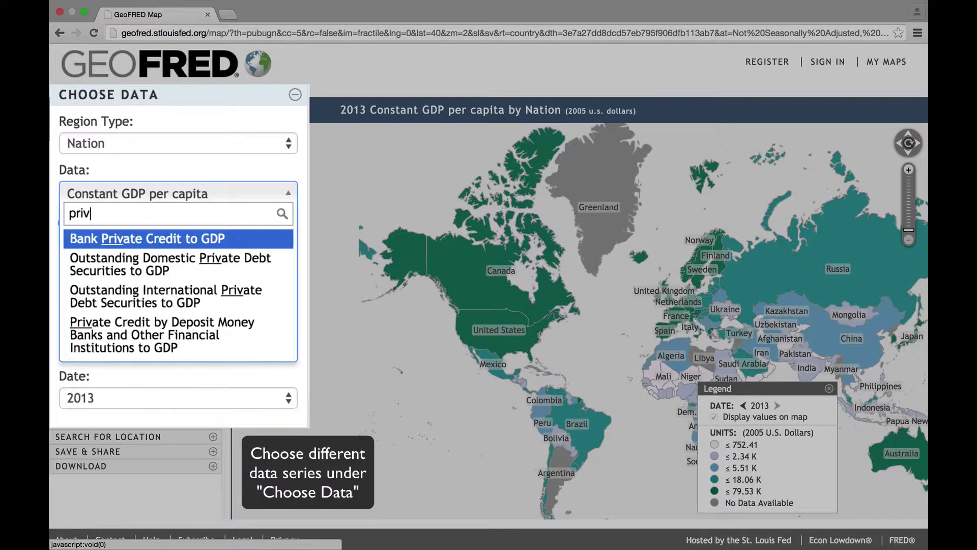
{"action": "type", "text": "ate credit by"}
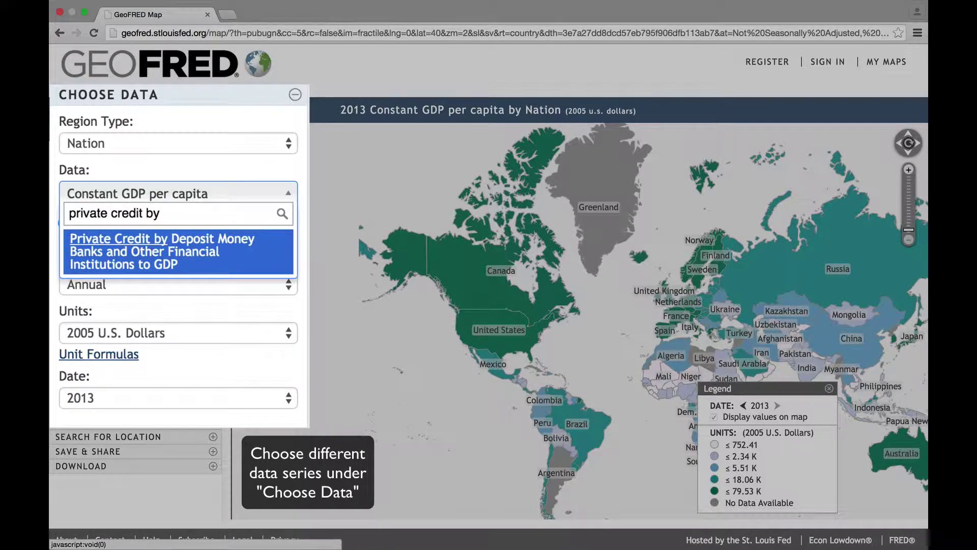
{"action": "left_click", "coordinate": [153, 257]}
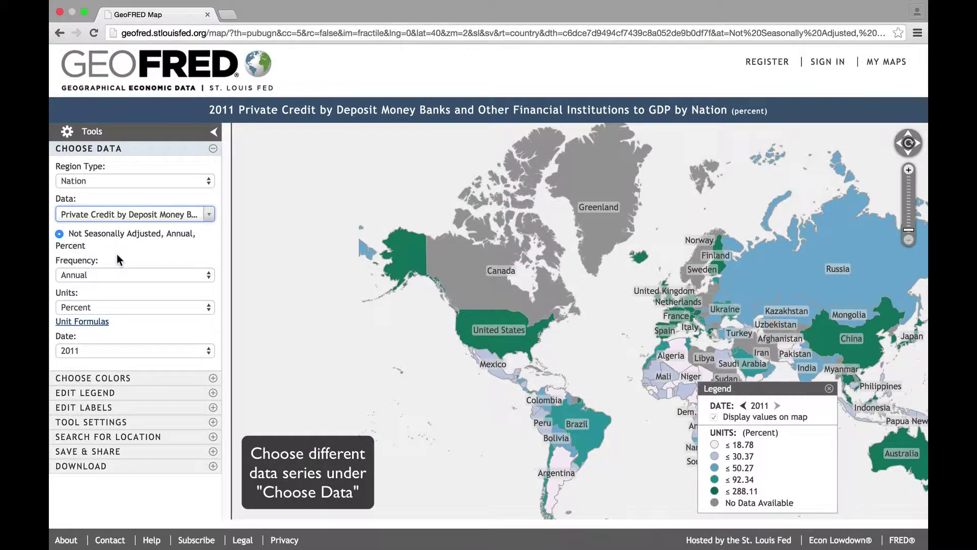
{"action": "left_click", "coordinate": [102, 350]}
{"action": "left_click", "coordinate": [102, 385]}
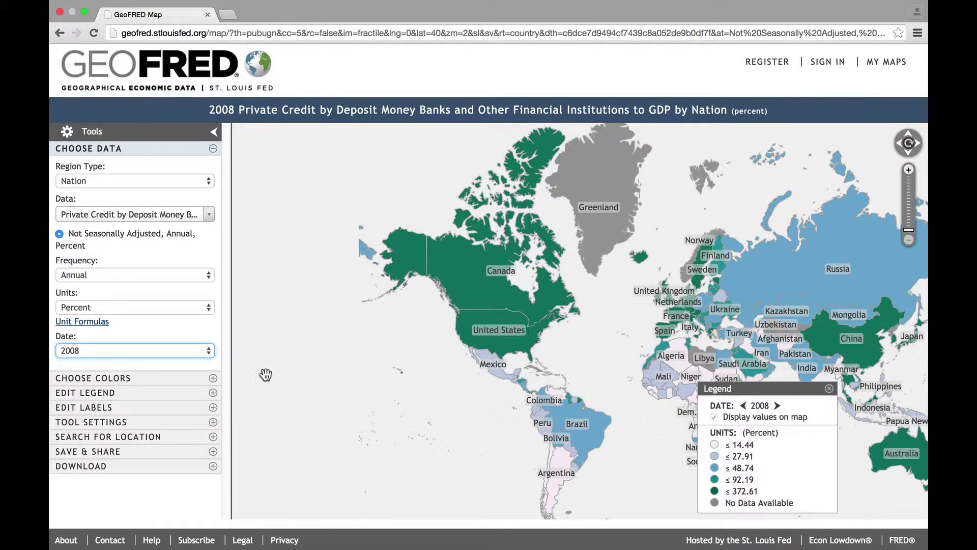
- Recolour the map with the yellow-orange-red Multi Hue scheme and move the legend lower left
{"action": "left_click", "coordinate": [130, 148]}
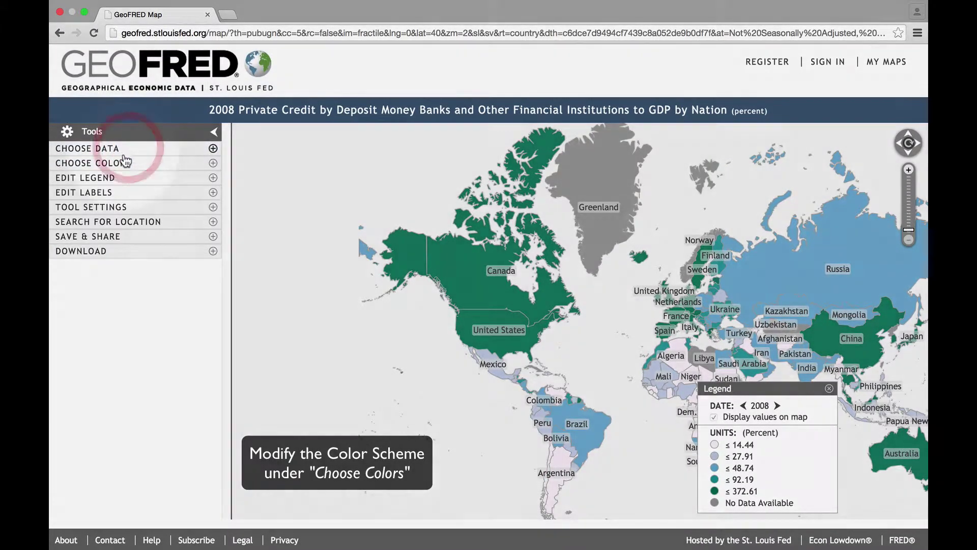
{"action": "left_click", "coordinate": [122, 163]}
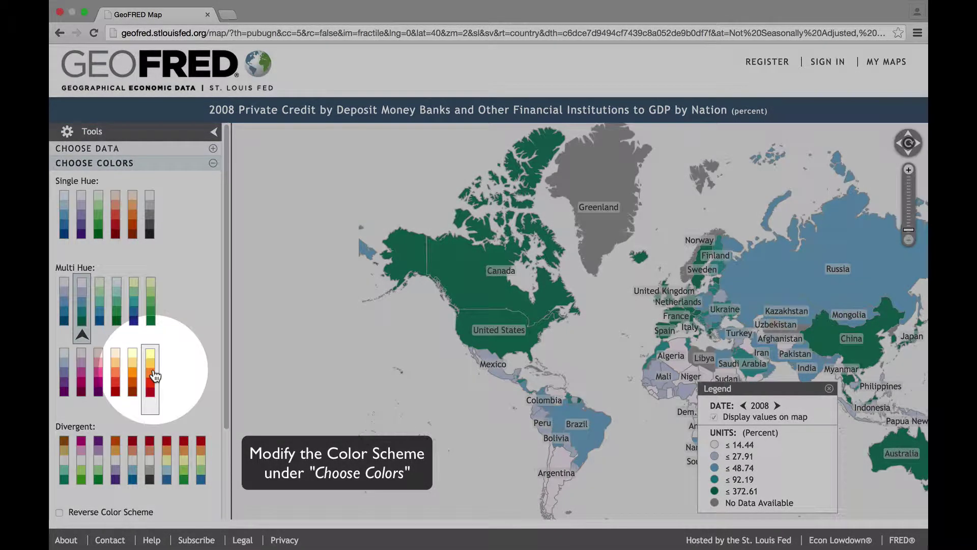
{"action": "left_click", "coordinate": [152, 375]}
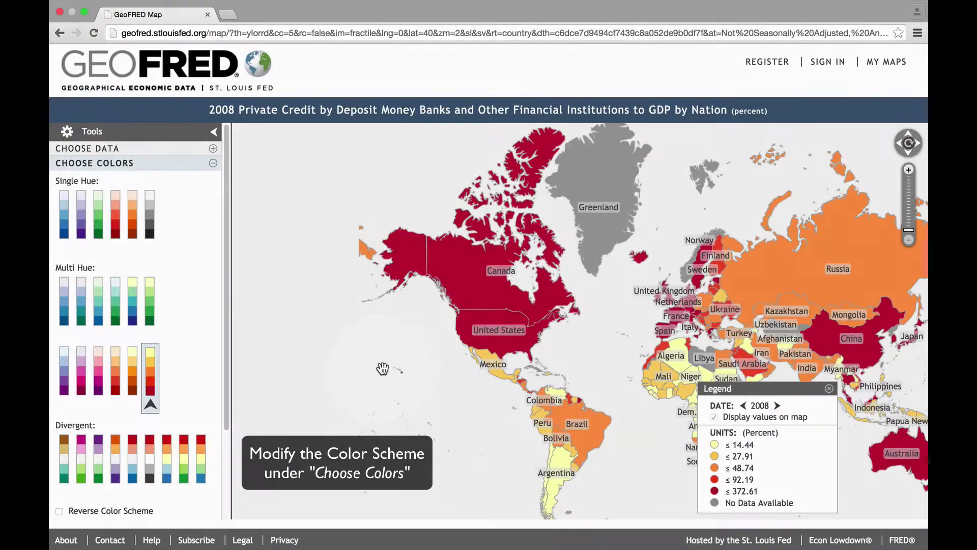
{"action": "left_click", "coordinate": [214, 132]}
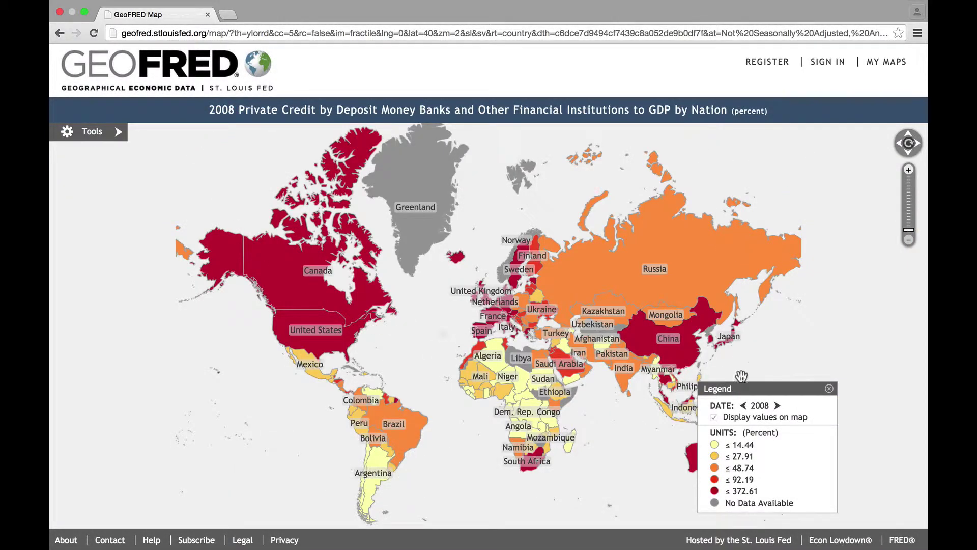
{"action": "left_click_drag", "start_coordinate": [753, 386], "coordinate": [127, 387]}
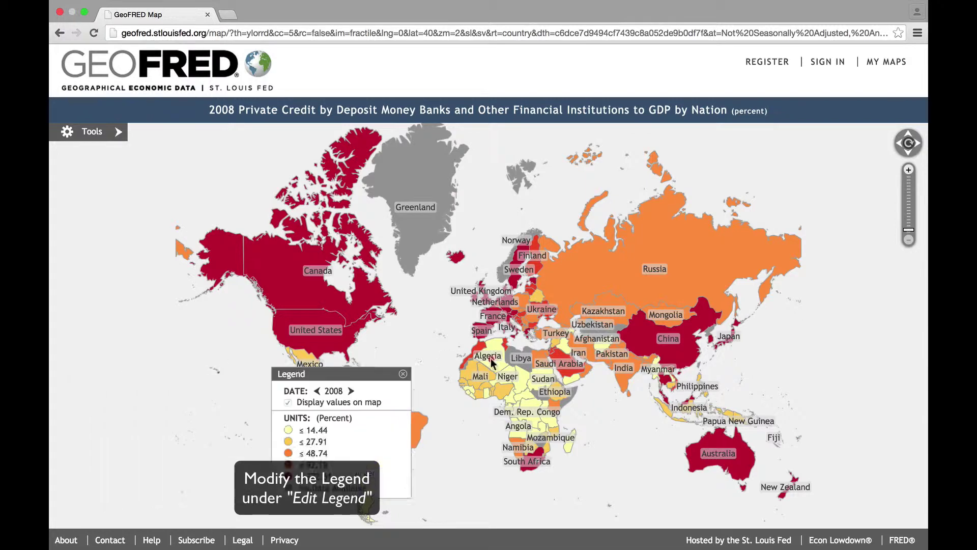
- Move the legend near Japan and split it into seven colour classes
{"action": "left_click_drag", "start_coordinate": [492, 361], "coordinate": [833, 326]}
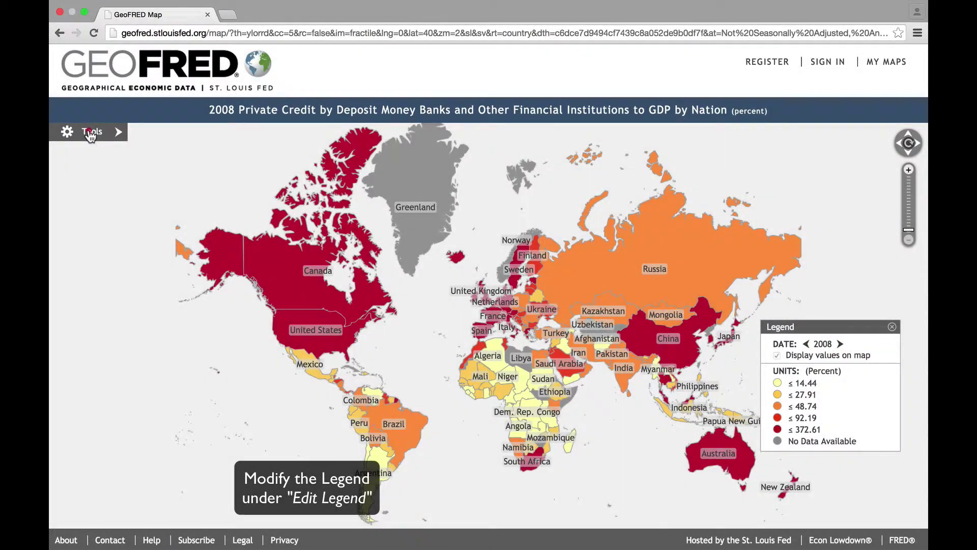
{"action": "left_click", "coordinate": [90, 134]}
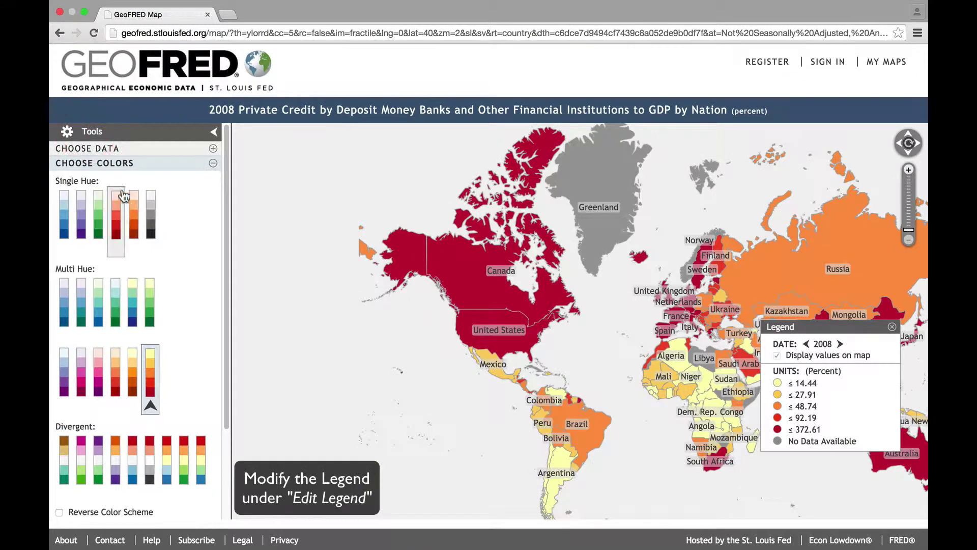
{"action": "left_click", "coordinate": [121, 163]}
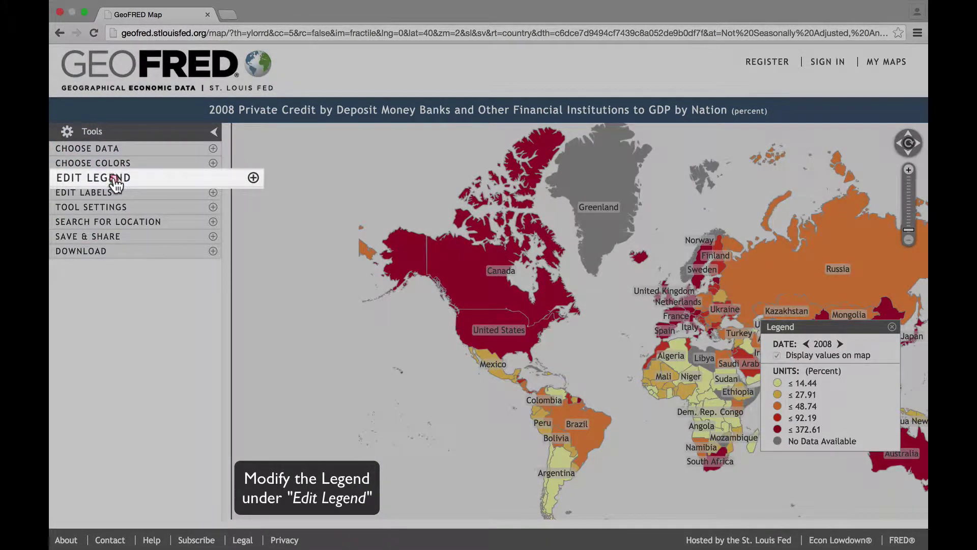
{"action": "left_click", "coordinate": [116, 179]}
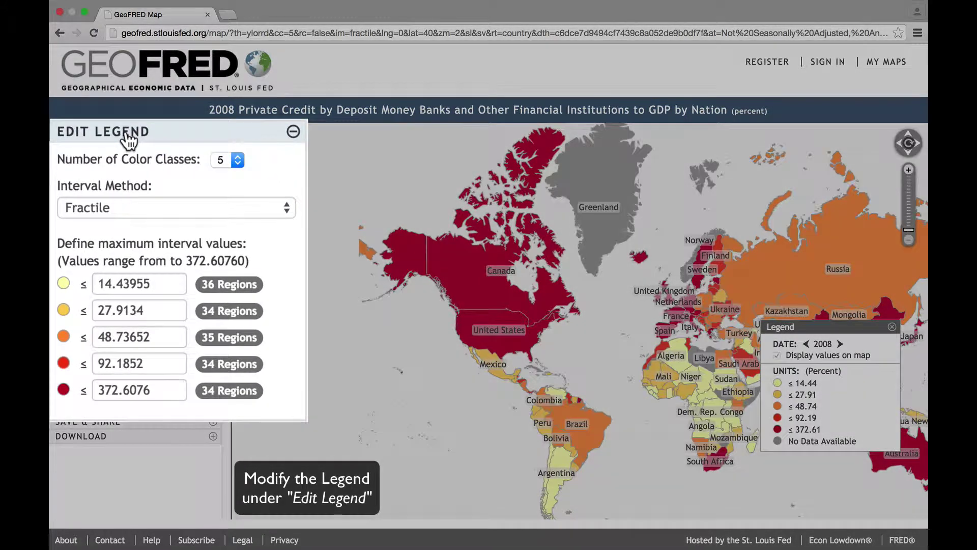
{"action": "left_click", "coordinate": [233, 160]}
{"action": "left_click", "coordinate": [224, 189]}
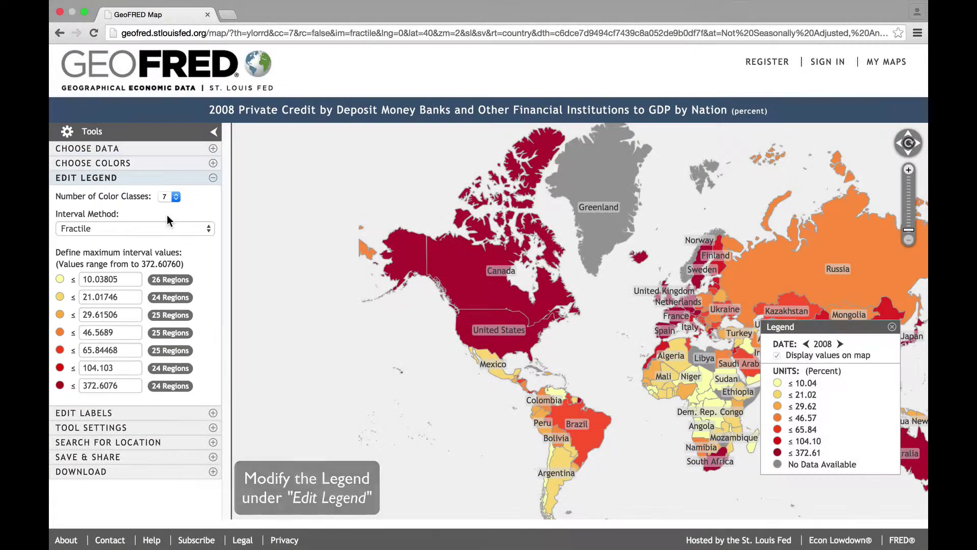
{"action": "left_click", "coordinate": [132, 180]}
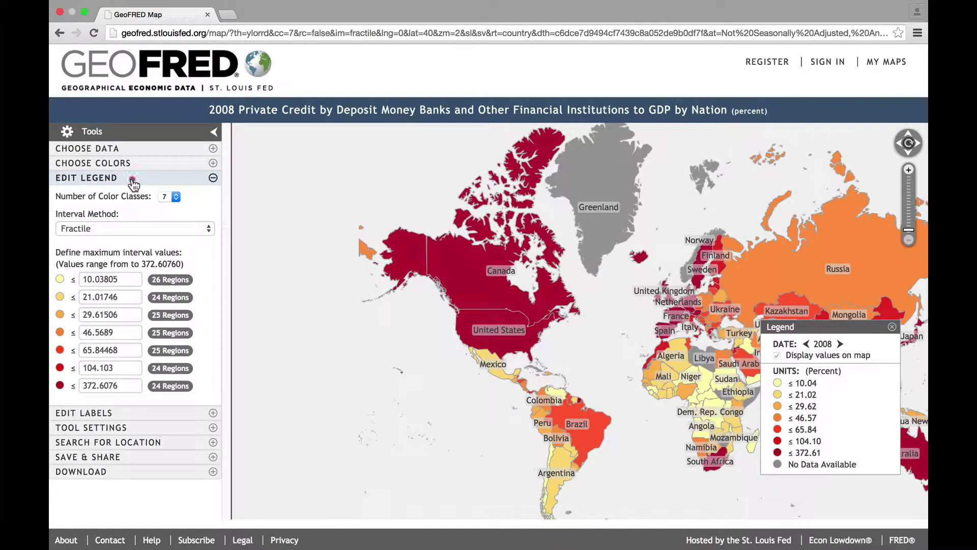
{"action": "left_click", "coordinate": [193, 132]}
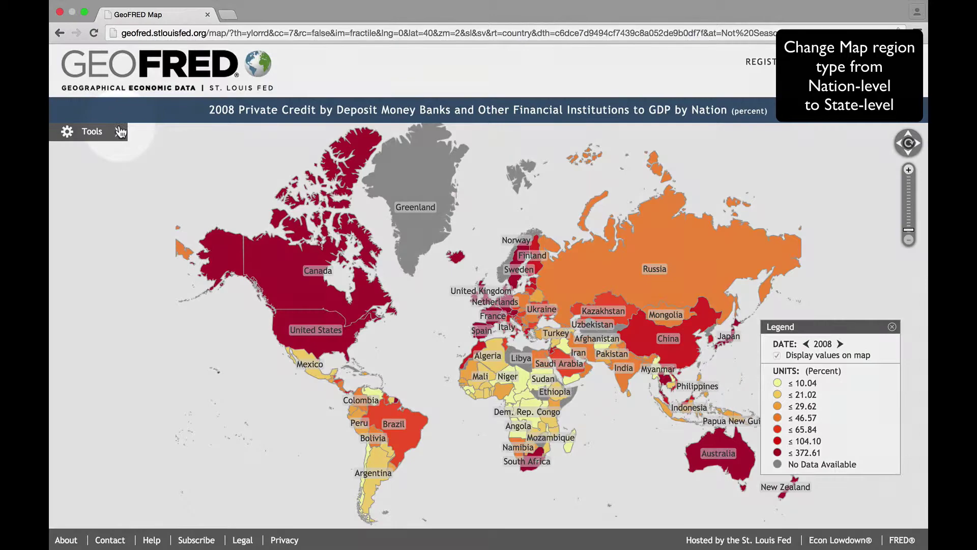
- Change the Region Type from Nation to State, showing 2014 Q3 Accommodation and Food Services Earnings
{"action": "left_click", "coordinate": [113, 133]}
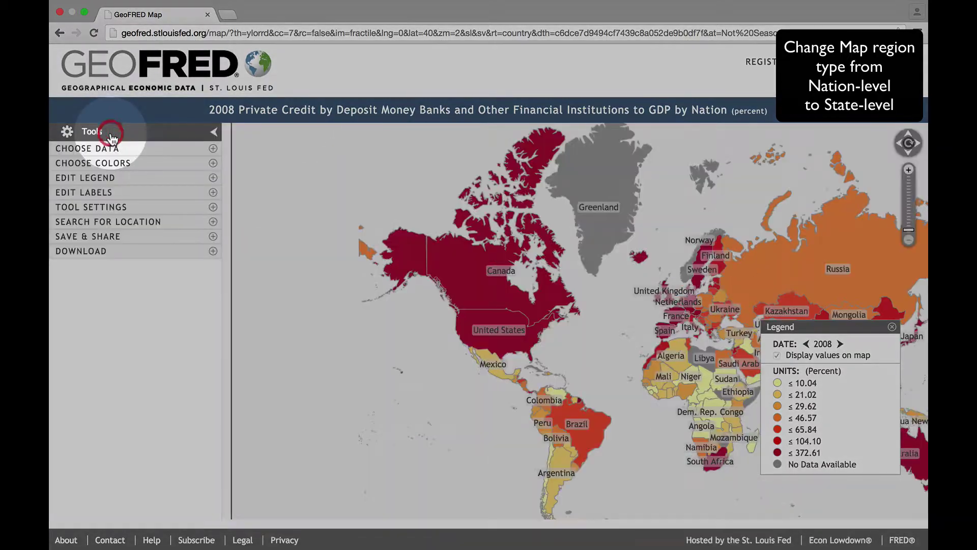
{"action": "left_click", "coordinate": [112, 148]}
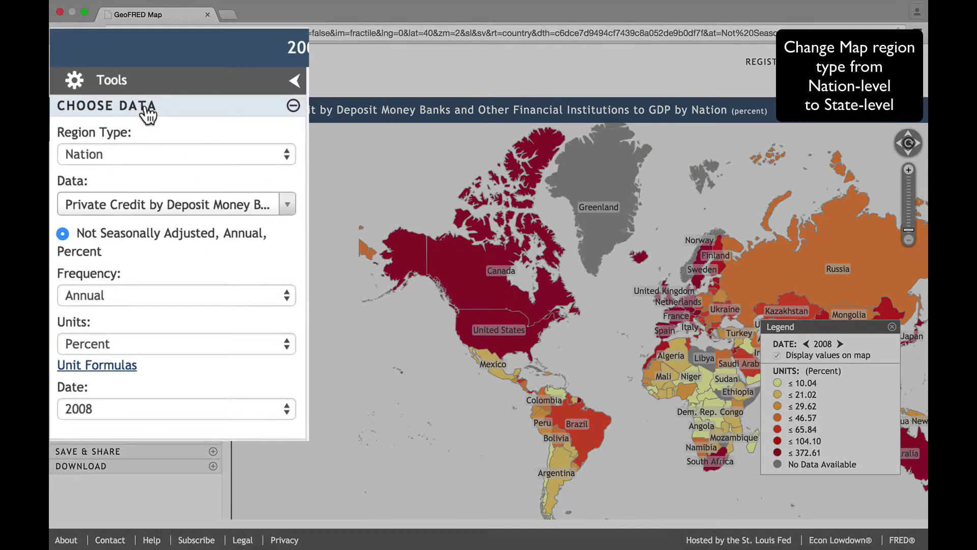
{"action": "left_click", "coordinate": [146, 150]}
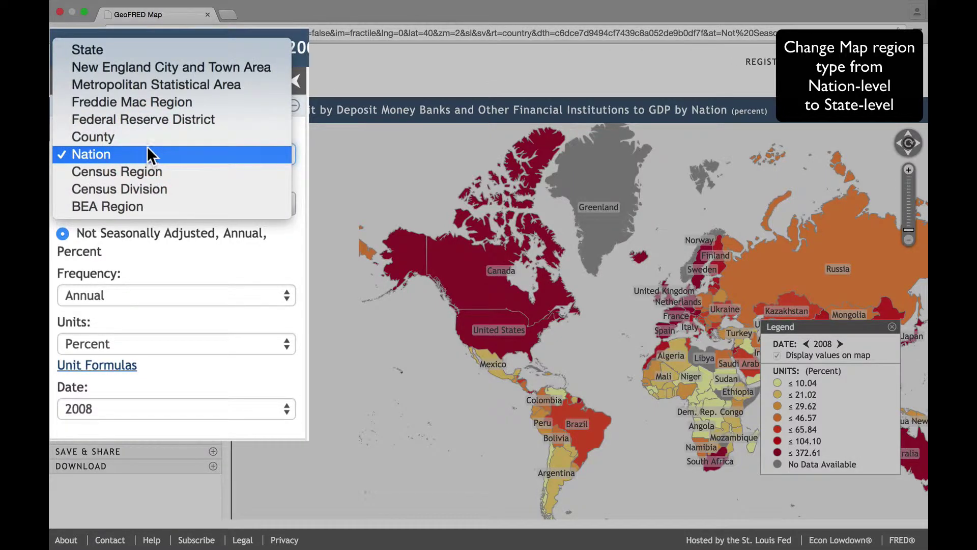
{"action": "left_click", "coordinate": [123, 48]}
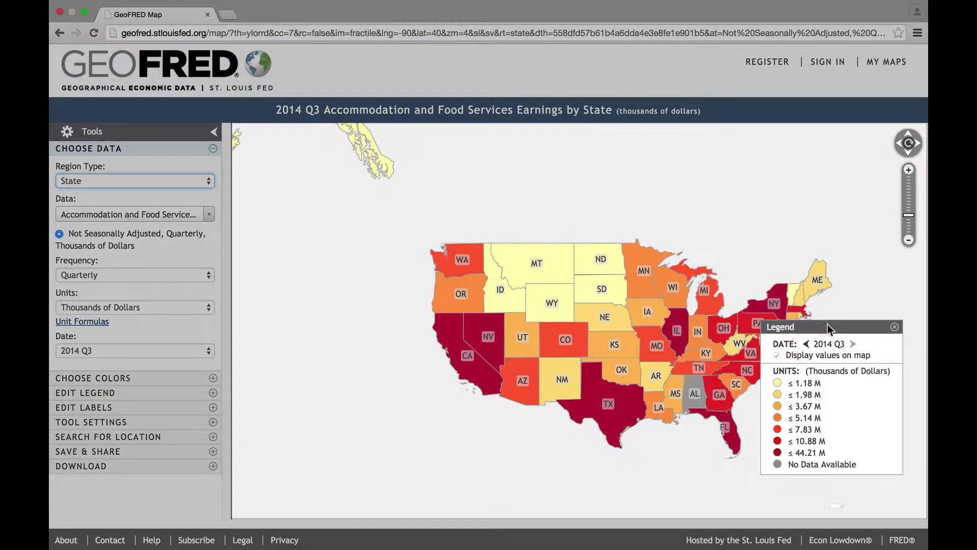
- Move the legend lower left and map the 'unemployment' search result, Unemployment Rate, by state
{"action": "left_click_drag", "start_coordinate": [830, 327], "coordinate": [343, 356]}
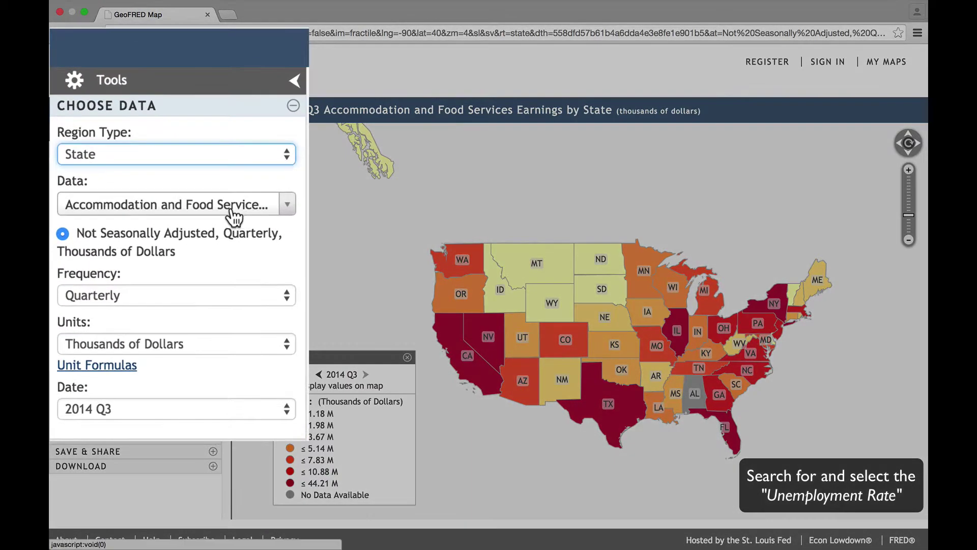
{"action": "left_click", "coordinate": [171, 215]}
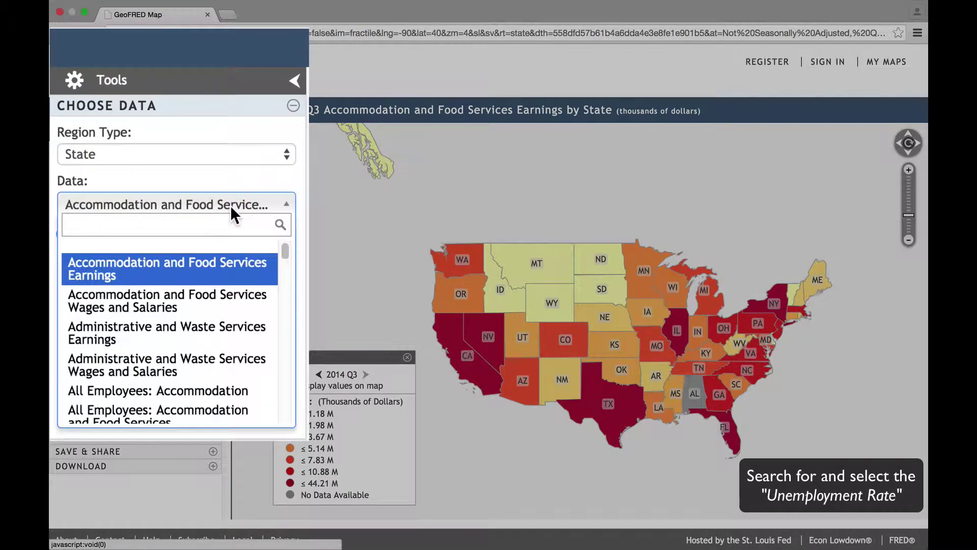
{"action": "type", "text": "unemploymen"}
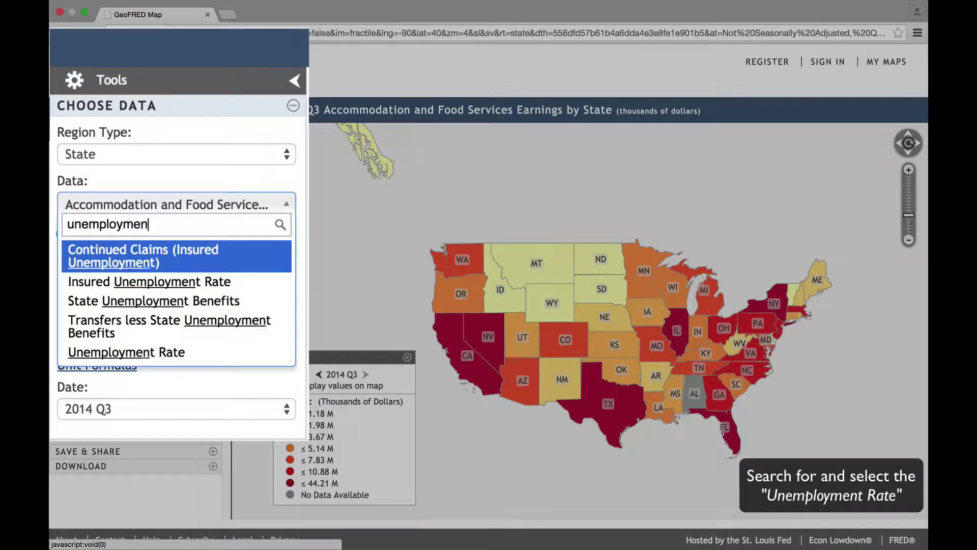
{"action": "type", "text": "t"}
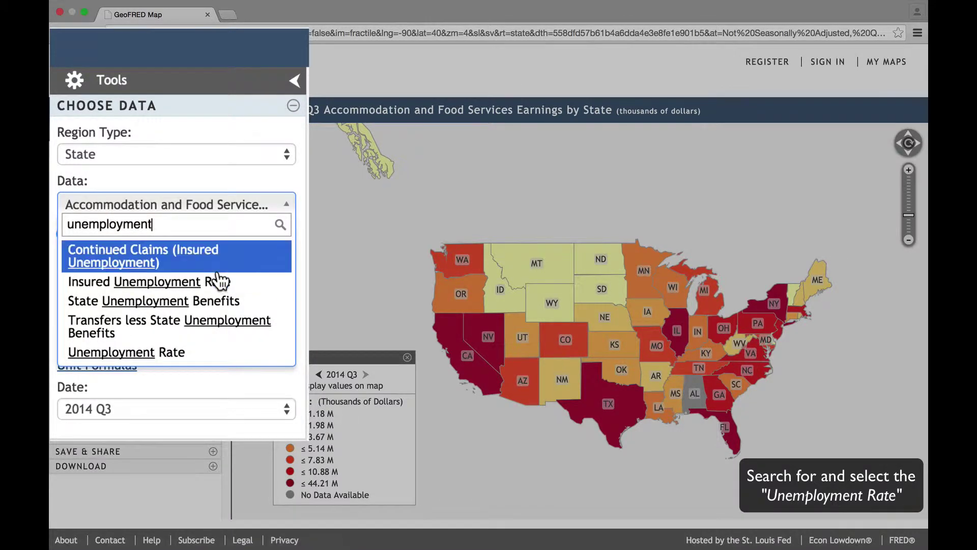
{"action": "left_click", "coordinate": [183, 354]}
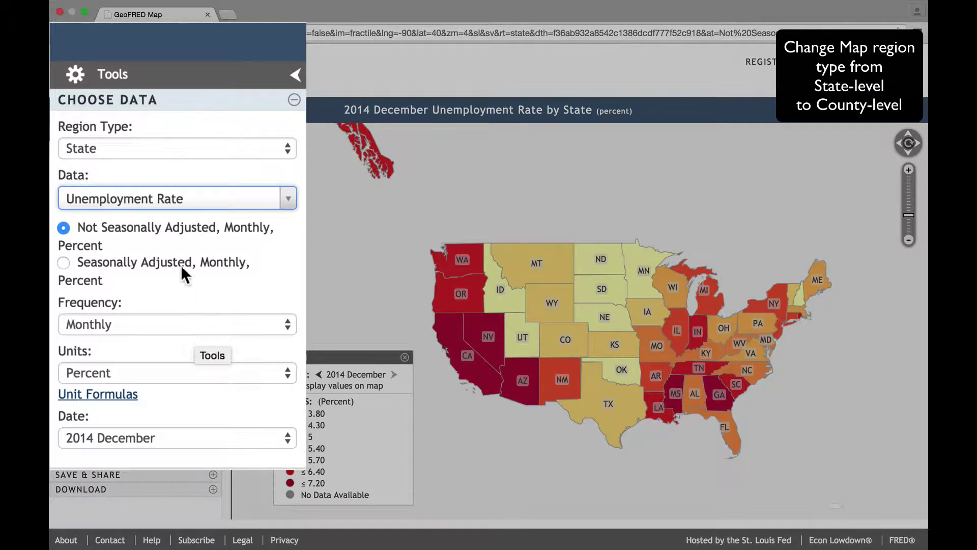
- Set Region Type to County and reselect the Unemployment Rate series via an 'unem' search
{"action": "left_click", "coordinate": [152, 150]}
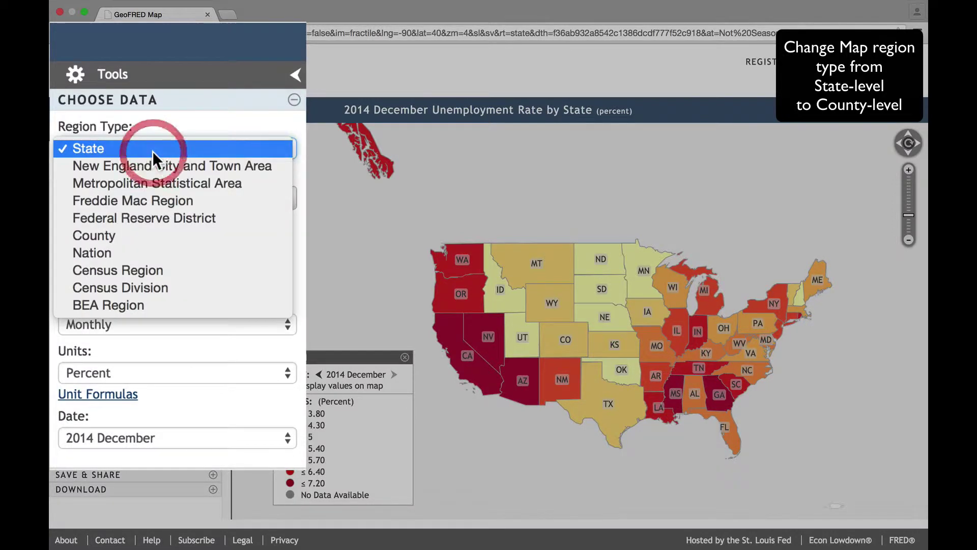
{"action": "left_click", "coordinate": [132, 231]}
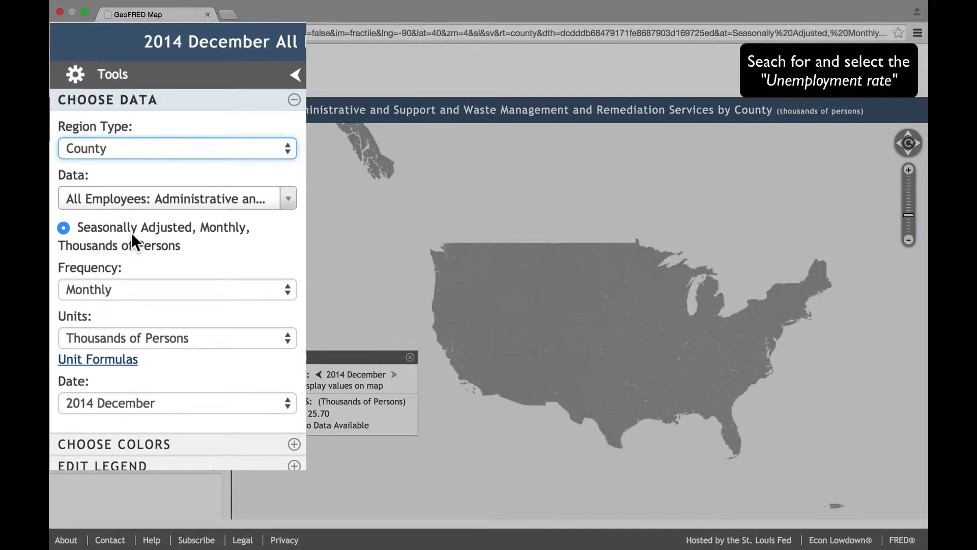
{"action": "left_click", "coordinate": [148, 200]}
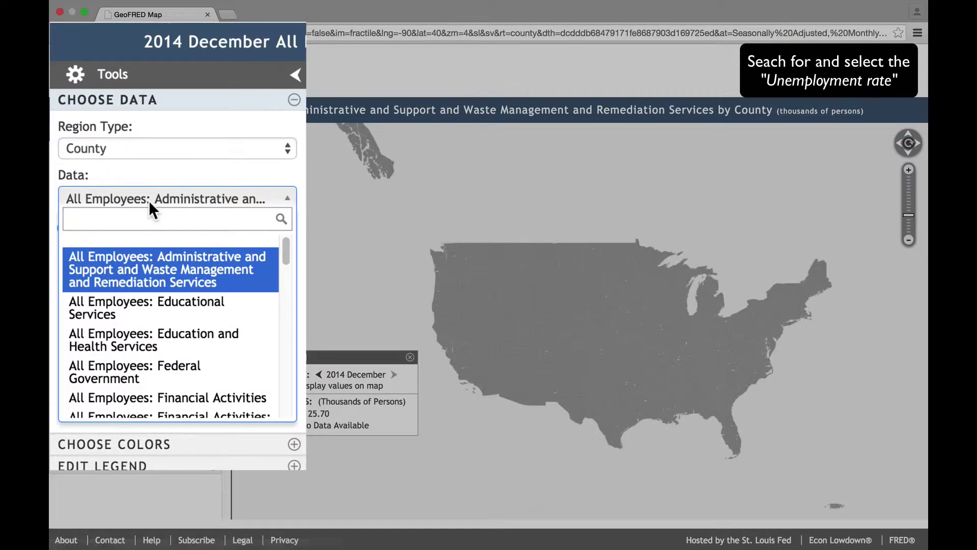
{"action": "type", "text": "unem"}
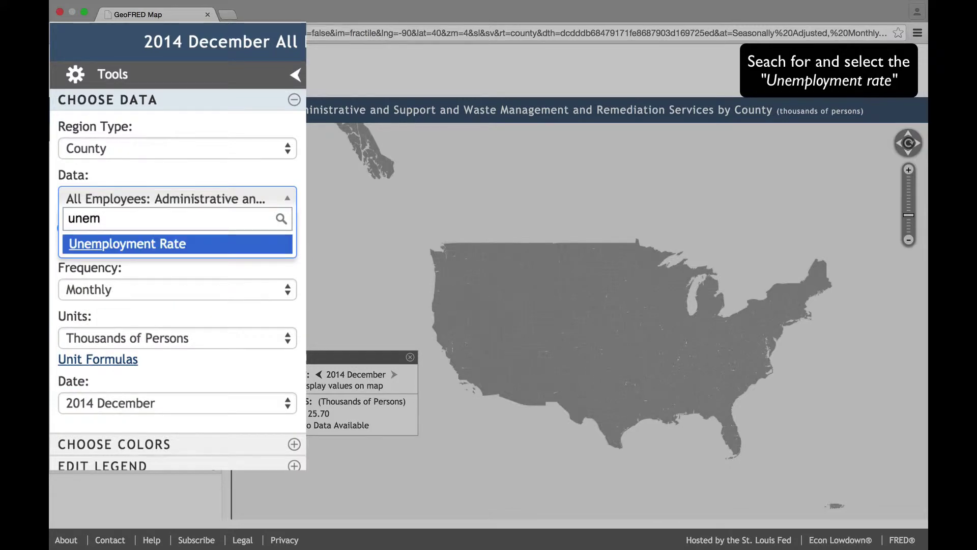
{"action": "left_click", "coordinate": [162, 243]}
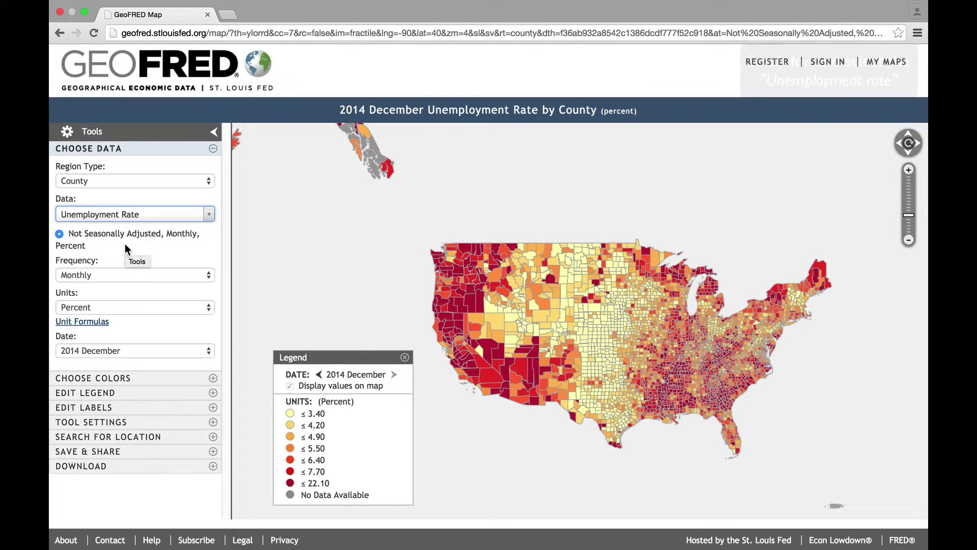
- Search the location 'boston, MA' and centre the county map on Boston, MA
{"action": "left_click", "coordinate": [88, 150]}
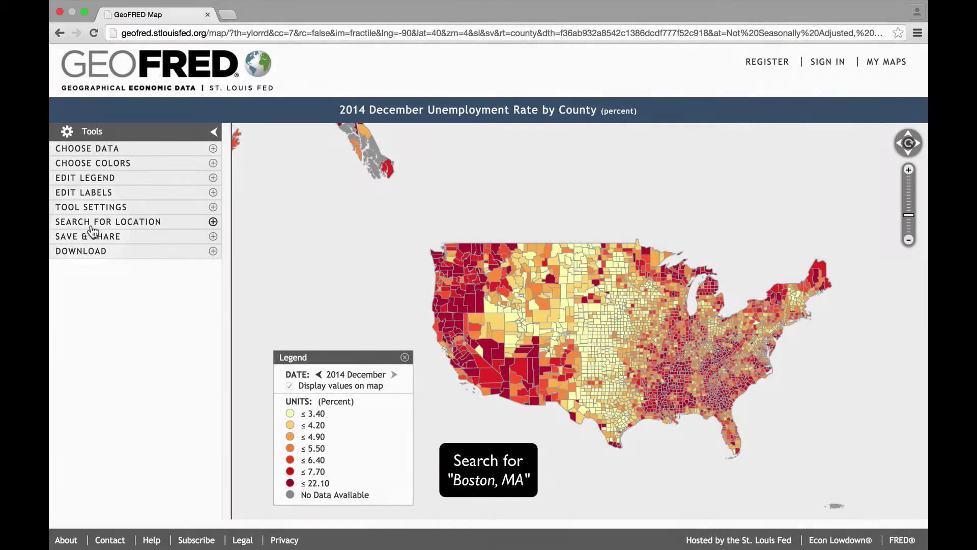
{"action": "left_click", "coordinate": [91, 224]}
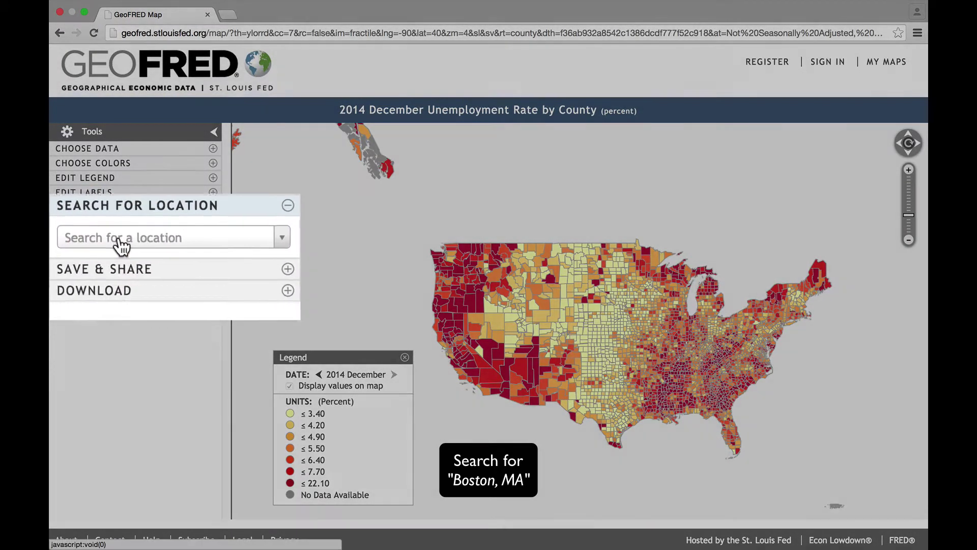
{"action": "left_click", "coordinate": [120, 235]}
{"action": "type", "text": "boston,"}
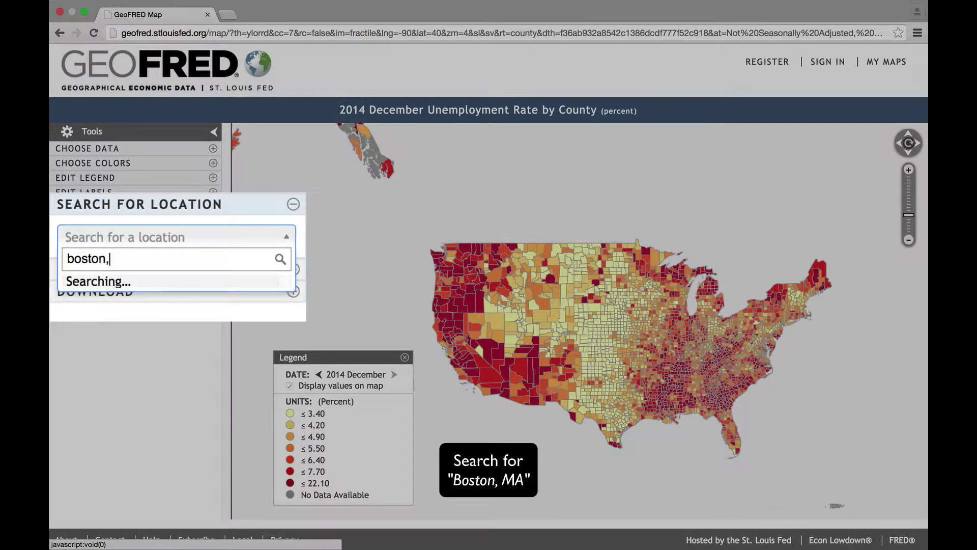
{"action": "type", "text": " MA"}
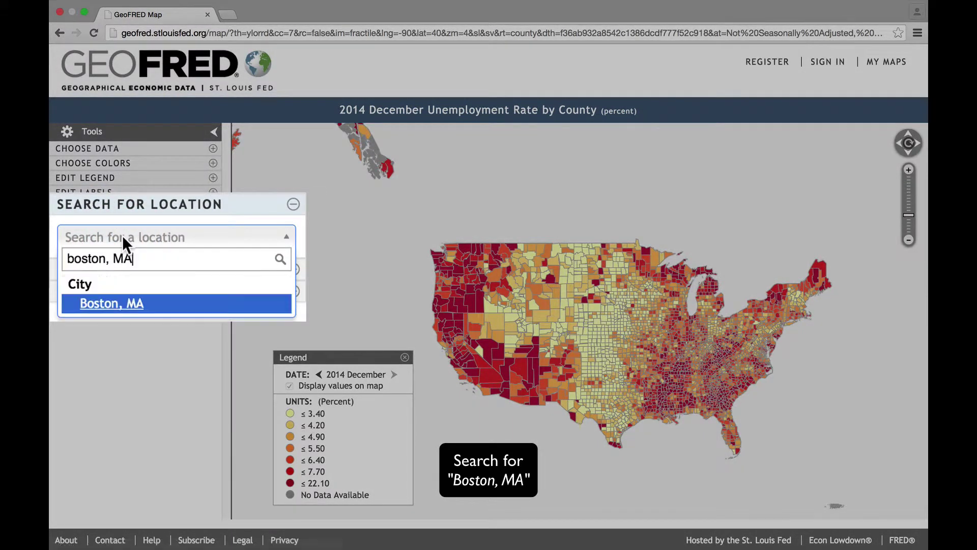
{"action": "left_click", "coordinate": [122, 303]}
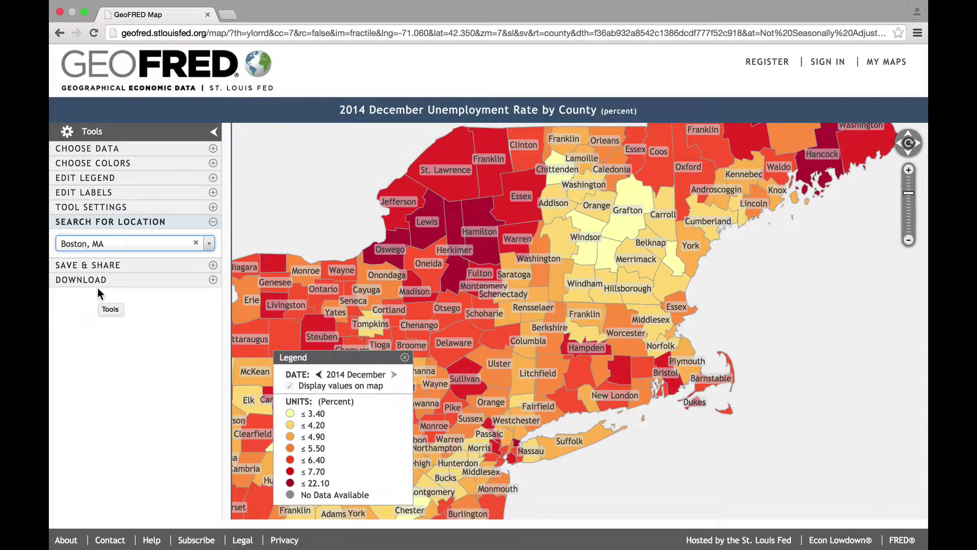
{"action": "left_click", "coordinate": [537, 329]}
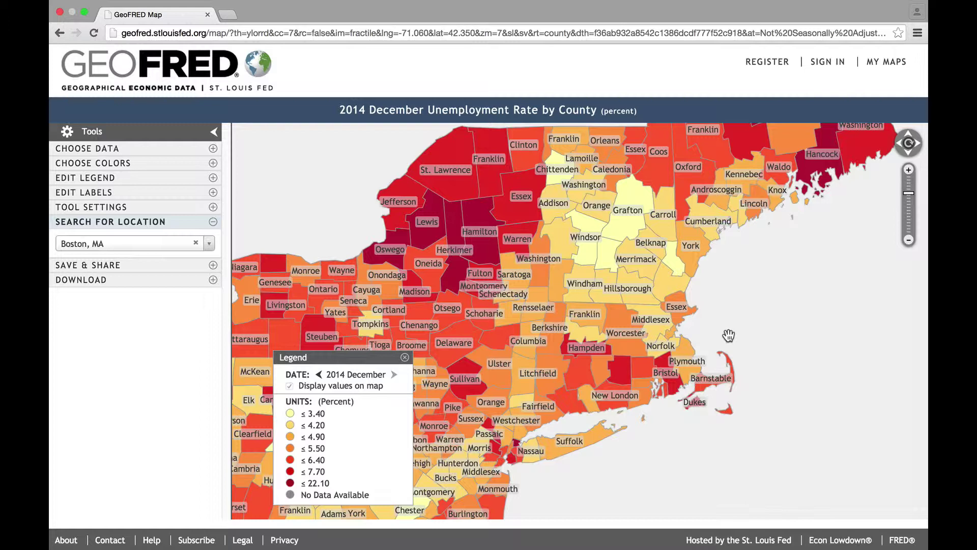
- Collapse the location search, then expand and collapse the Download options
{"action": "left_click", "coordinate": [146, 225]}
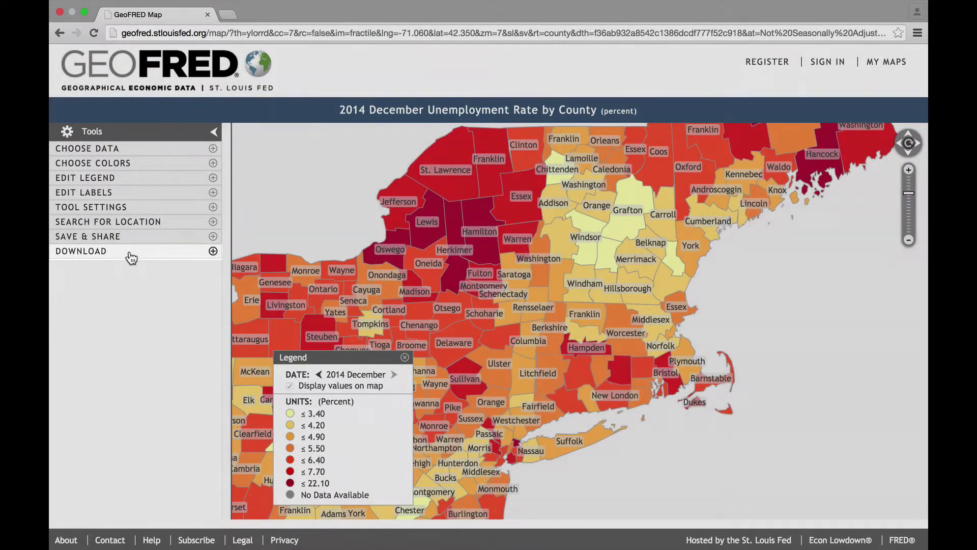
{"action": "left_click", "coordinate": [132, 254]}
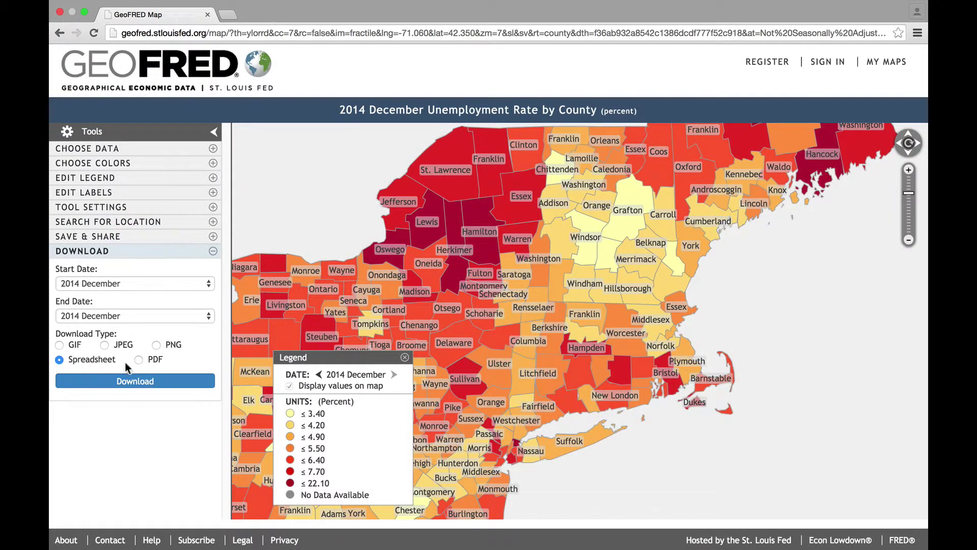
{"action": "left_click", "coordinate": [131, 254]}
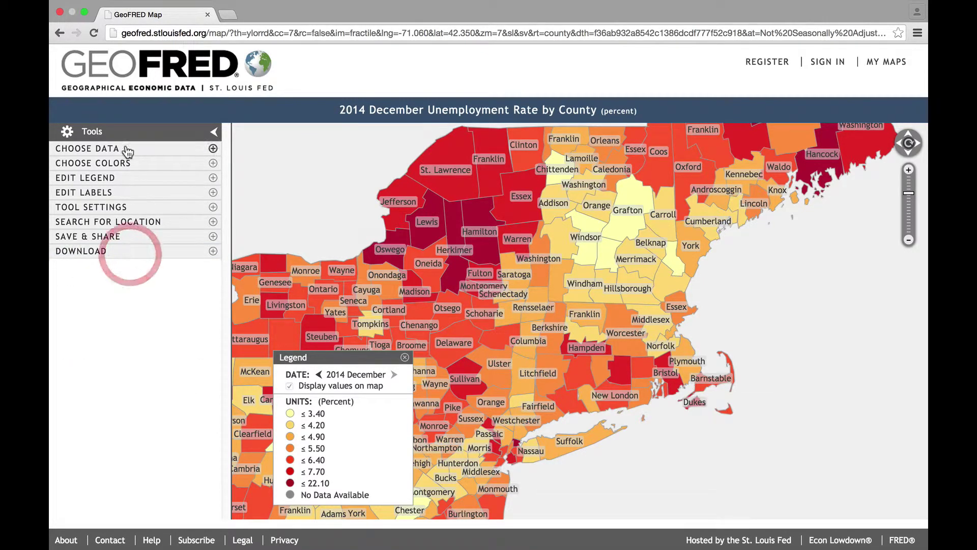